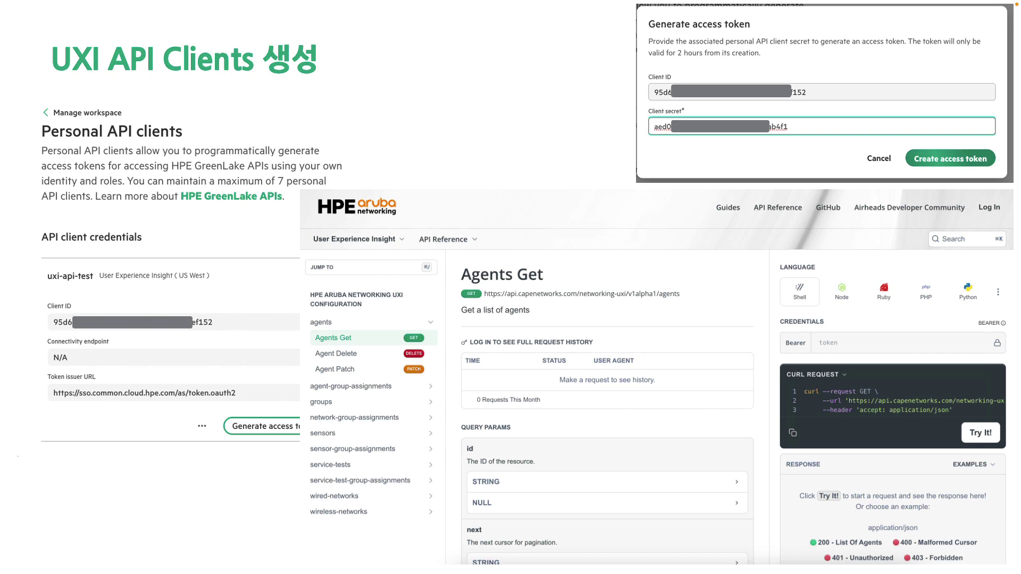
pyautogui.press('Right')
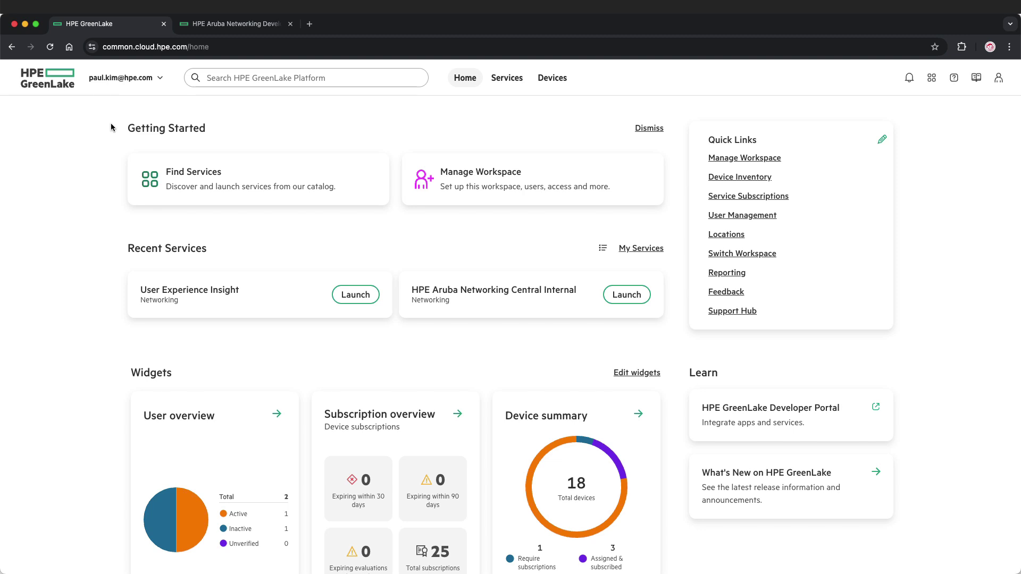
# Step: Open the Personal API clients page from the workspace management settings
pyautogui.click(117, 81)
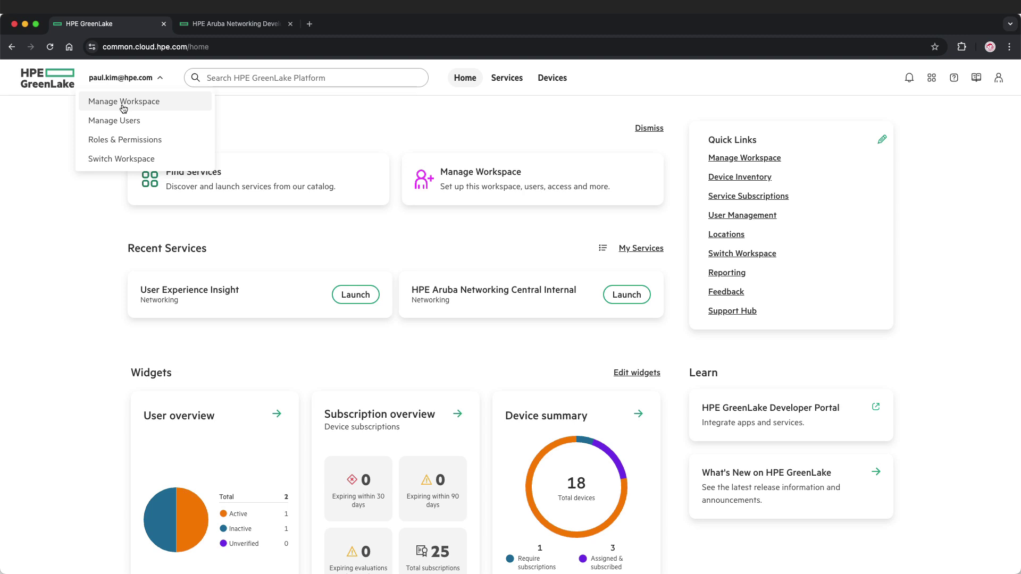
pyautogui.click(123, 102)
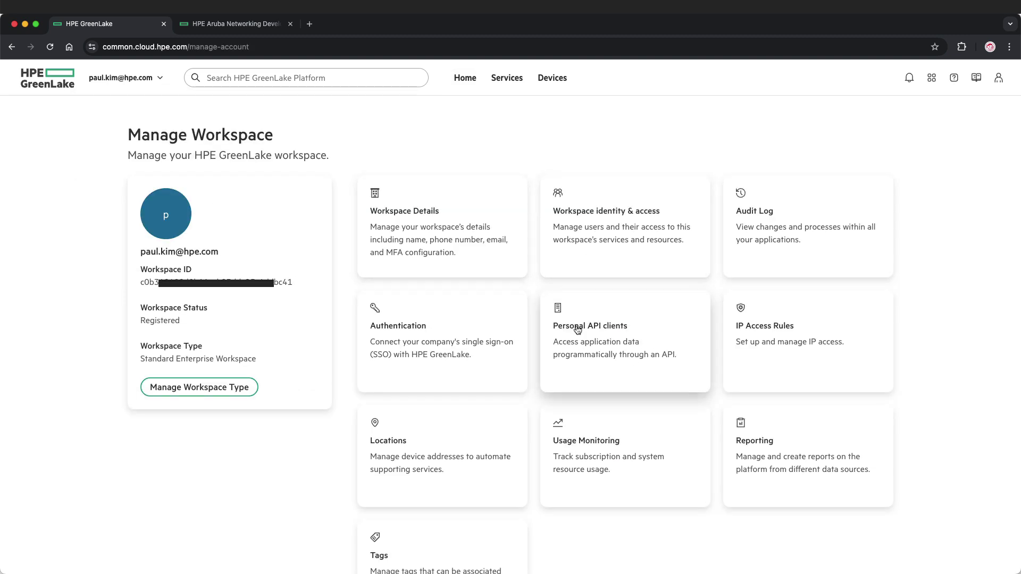
pyautogui.click(632, 350)
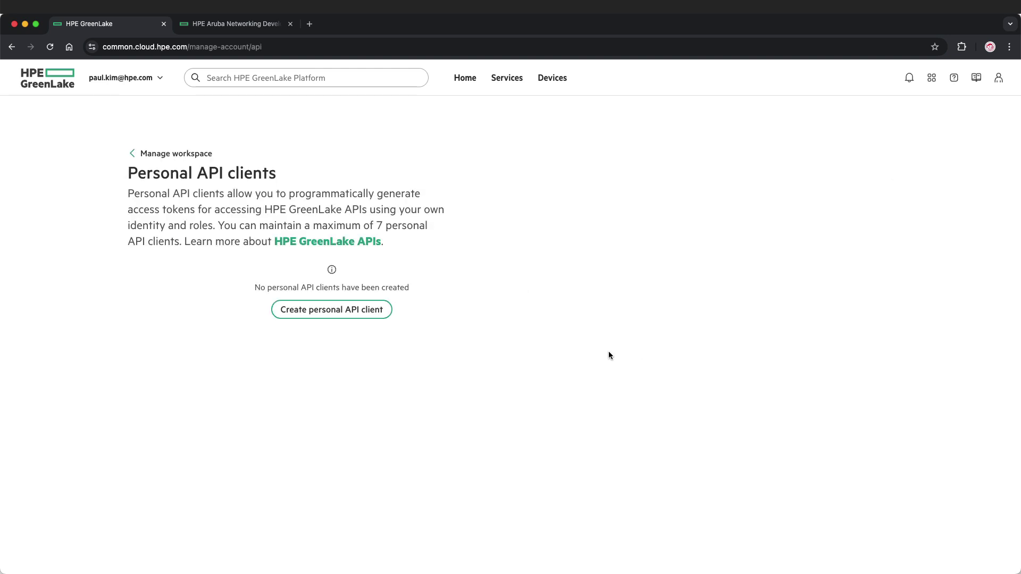
# Step: Create a personal API client named uxi-api-test for User Experience Insight (US West) and copy its client secret
pyautogui.click(337, 315)
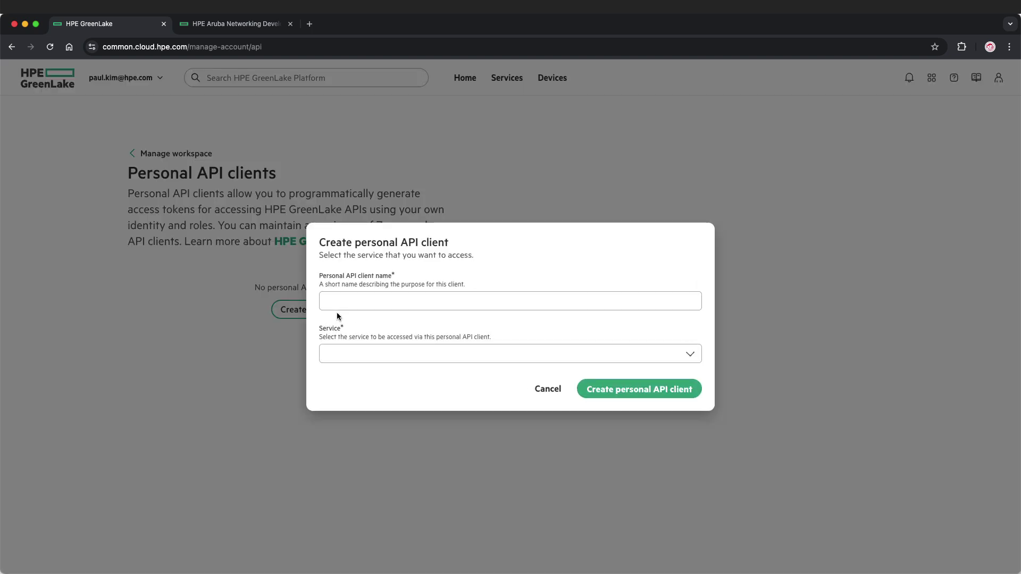
pyautogui.click(355, 300)
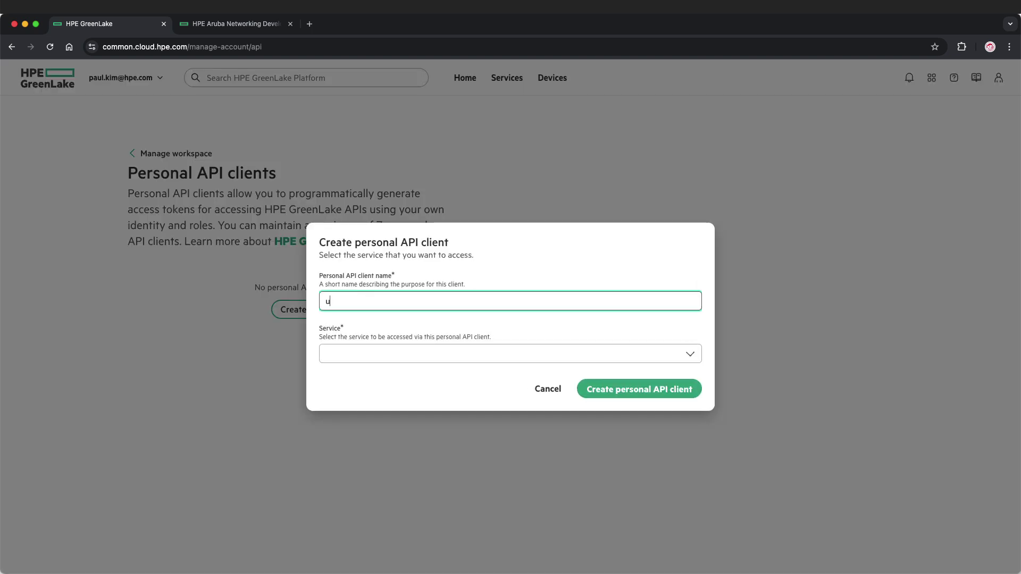
pyautogui.write('uxi-api-test')
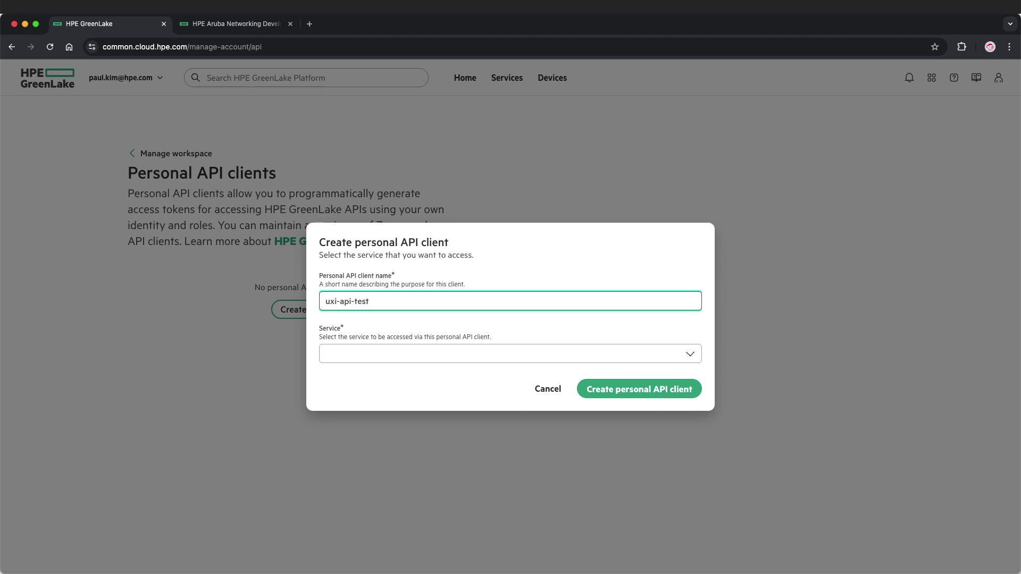
pyautogui.click(351, 359)
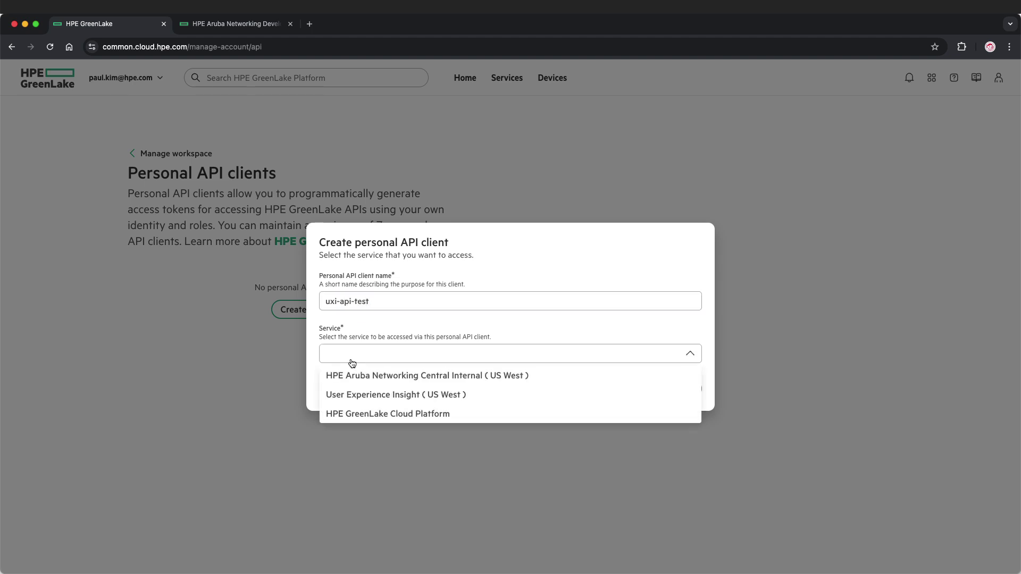
pyautogui.click(371, 399)
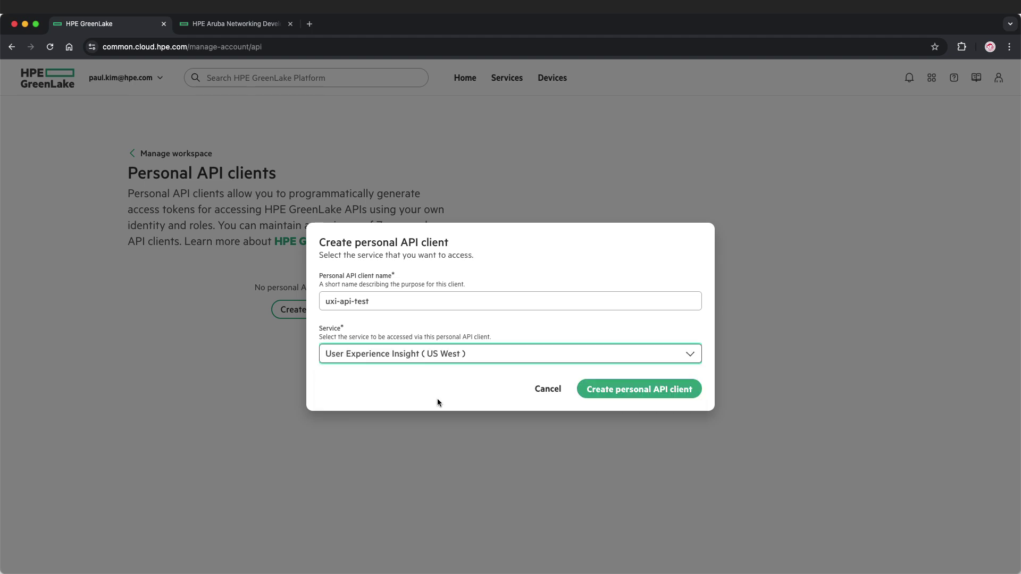
pyautogui.click(610, 390)
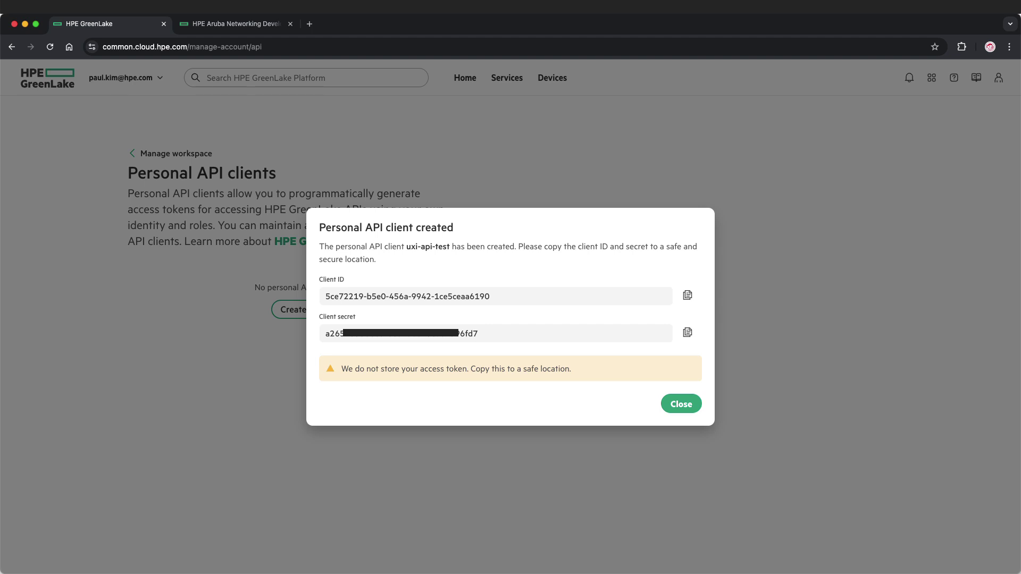
pyautogui.click(689, 335)
pyautogui.click(682, 407)
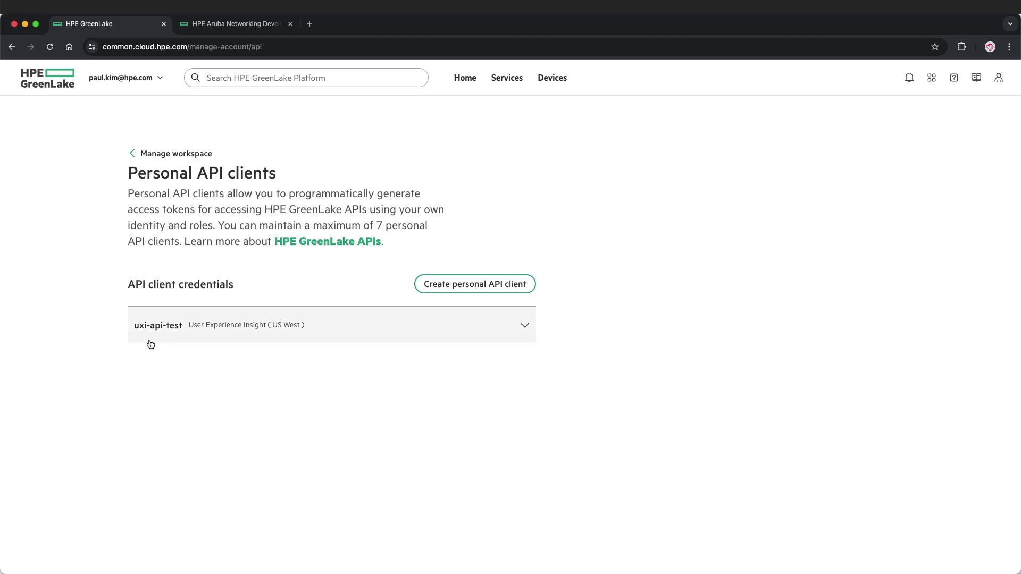
# Step: Generate an access token for the uxi-api-test client by pasting its client secret
pyautogui.click(526, 327)
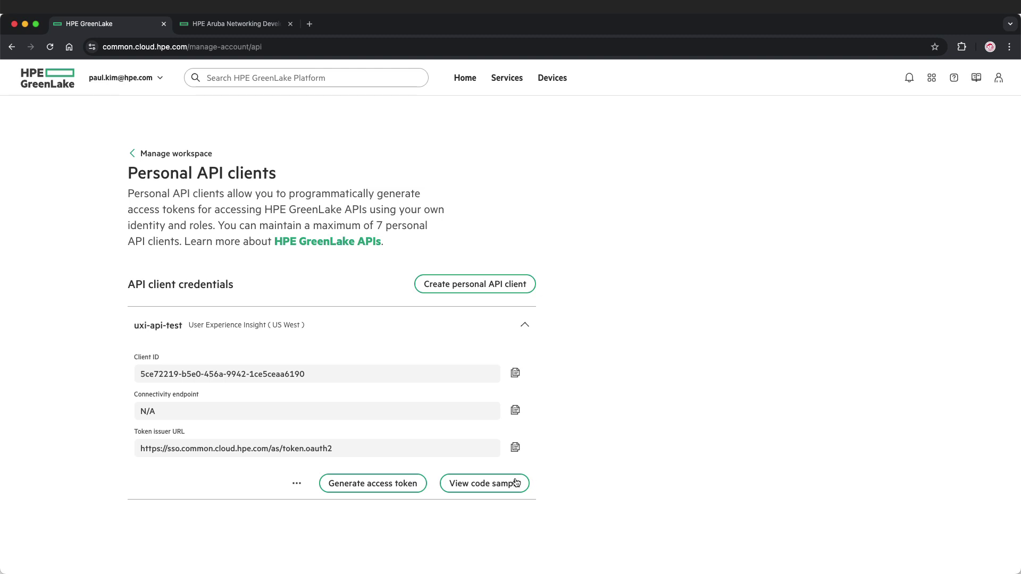
pyautogui.click(357, 488)
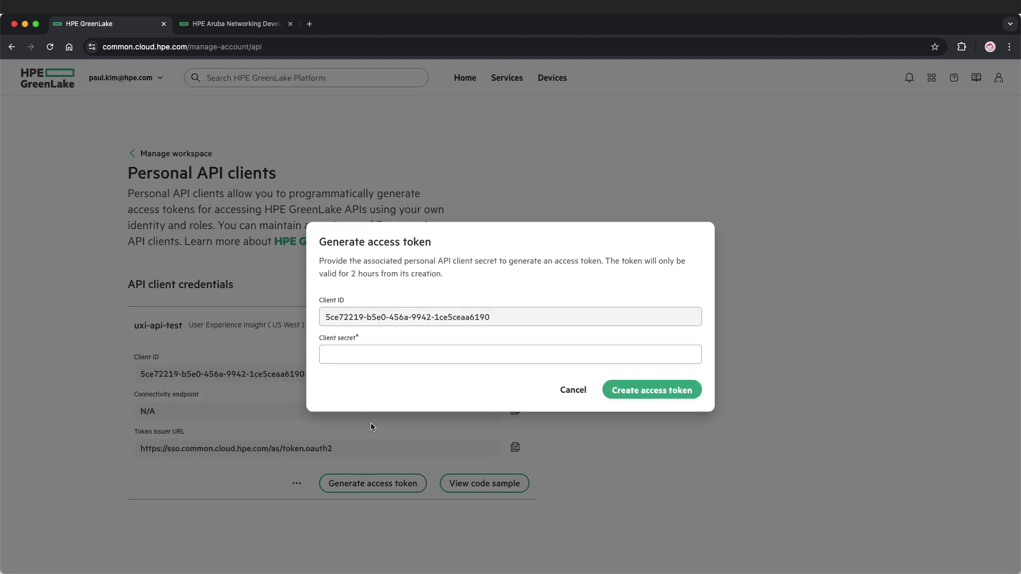
pyautogui.click(363, 353)
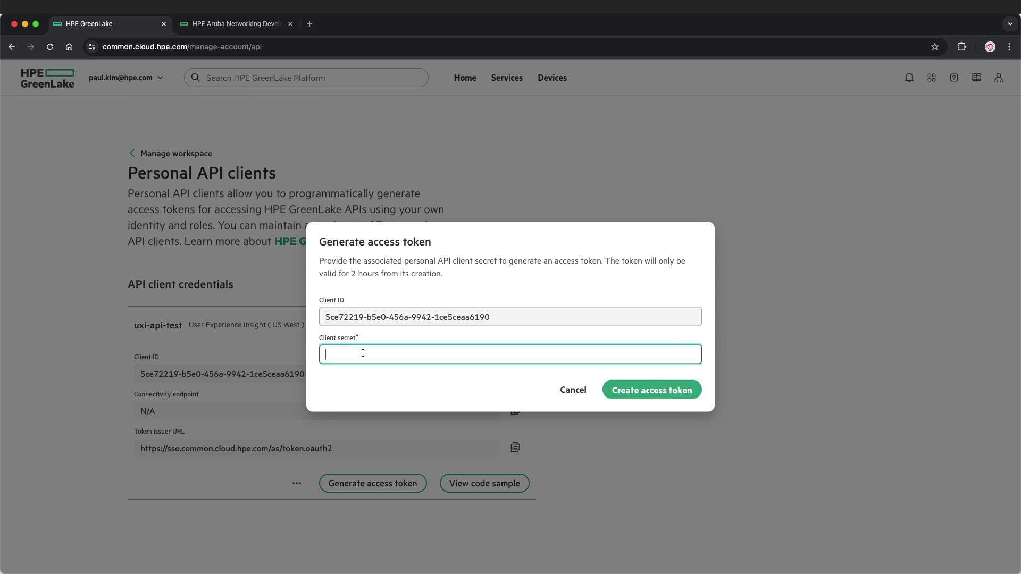
pyautogui.press('super+v')
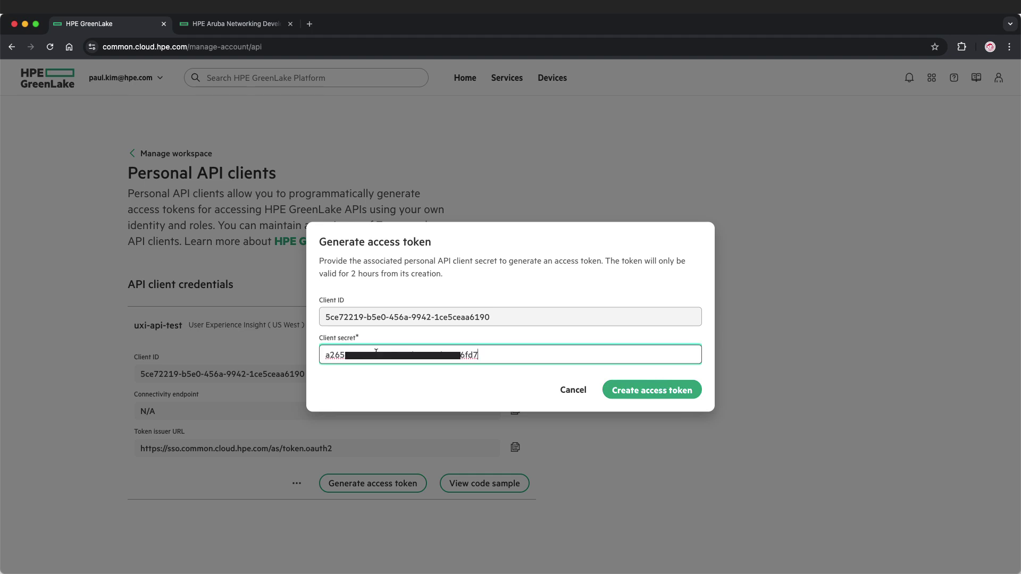
pyautogui.click(653, 391)
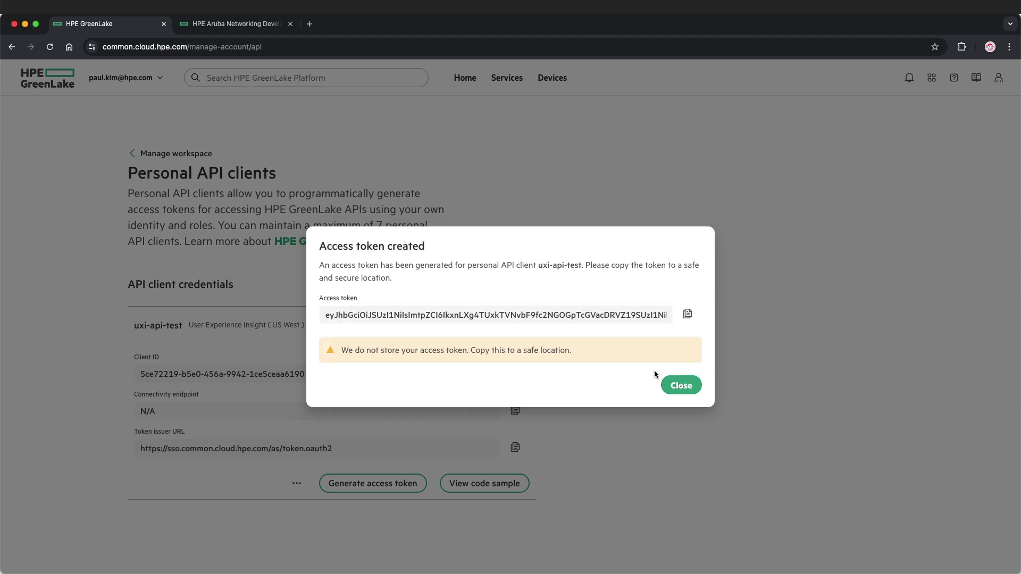
# Step: Copy the generated access token and close the token dialog
pyautogui.click(686, 316)
pyautogui.click(687, 314)
pyautogui.click(683, 387)
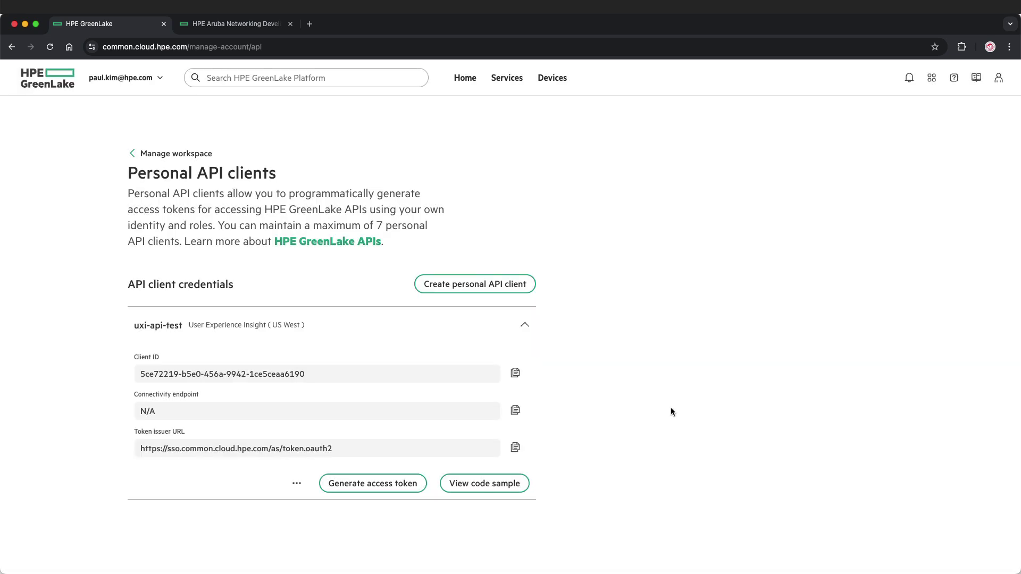
# Step: Switch to the HPE Aruba Networking Developer Hub and open the User Experience Insight documentation
pyautogui.click(218, 27)
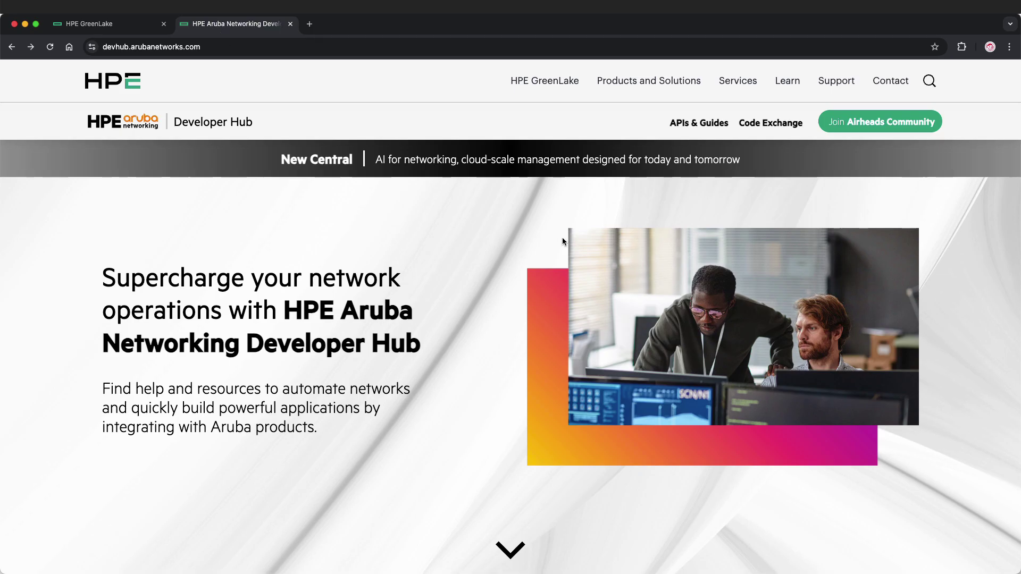
pyautogui.click(689, 129)
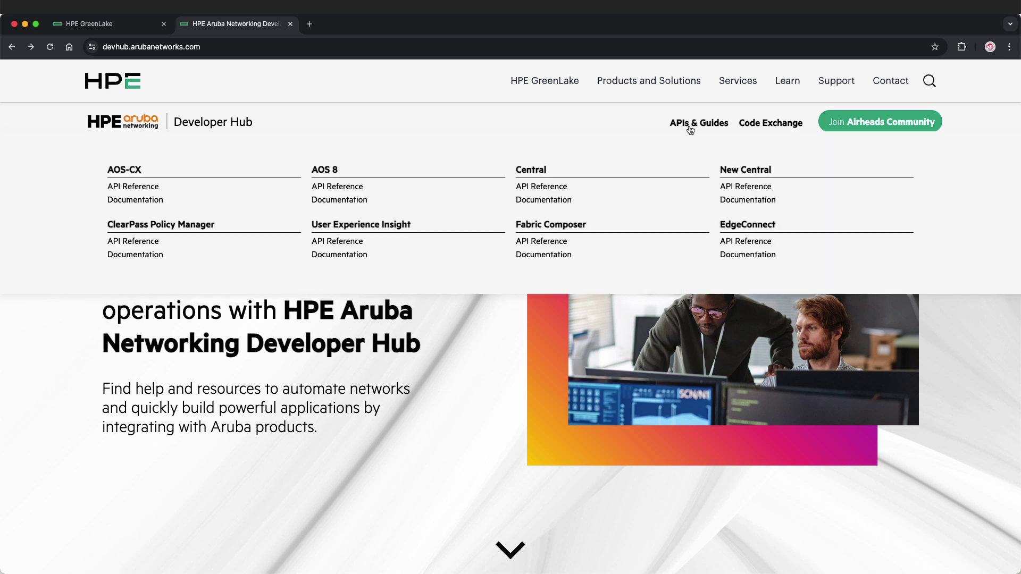
pyautogui.click(341, 256)
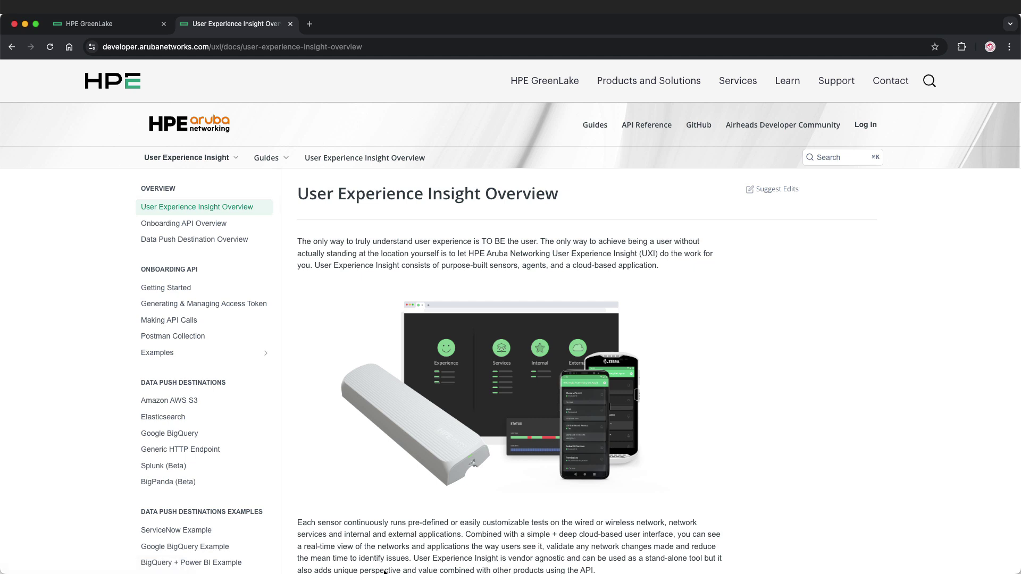
# Step: Read the Generating & Managing Access Token guide, covering client credential creation and token generation
pyautogui.click(183, 304)
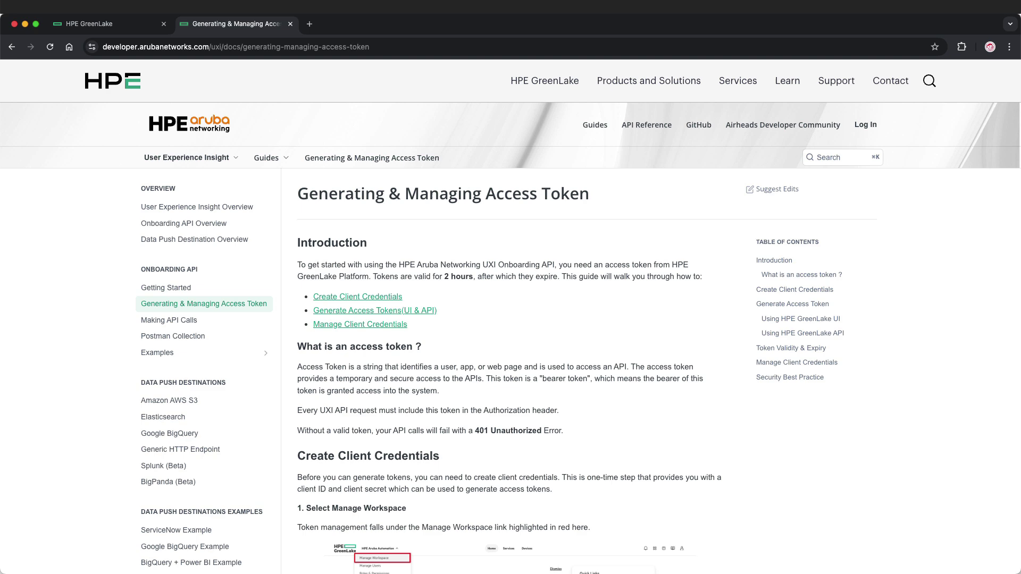
pyautogui.scroll(-15, 551, 266)
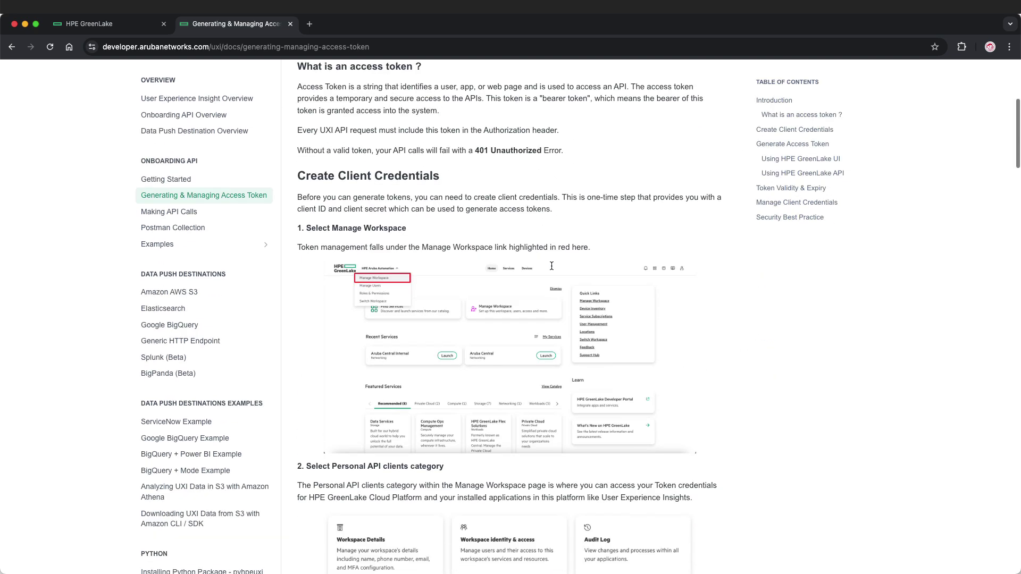
pyautogui.scroll(-15, 551, 269)
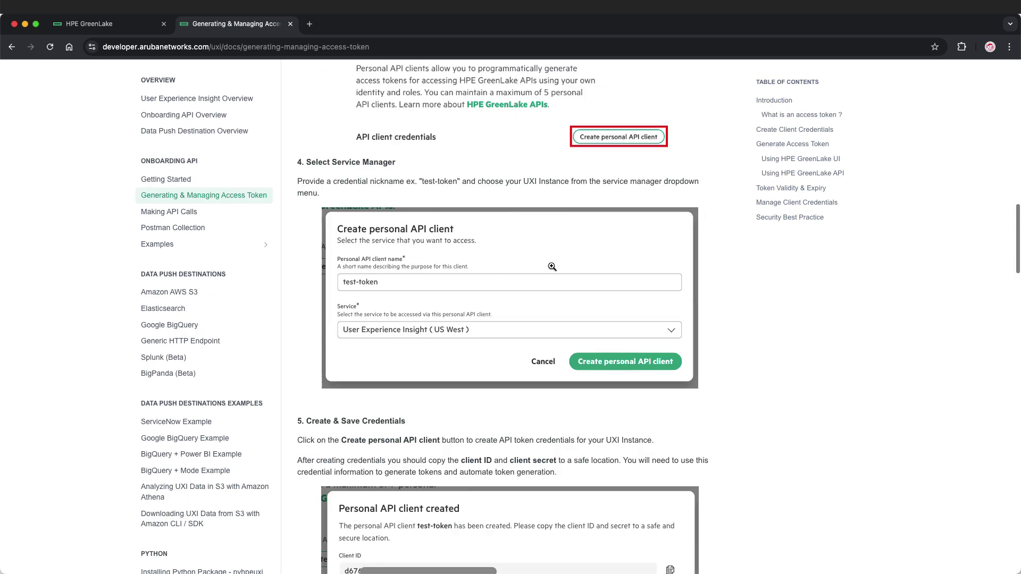
pyautogui.scroll(-8, 552, 266)
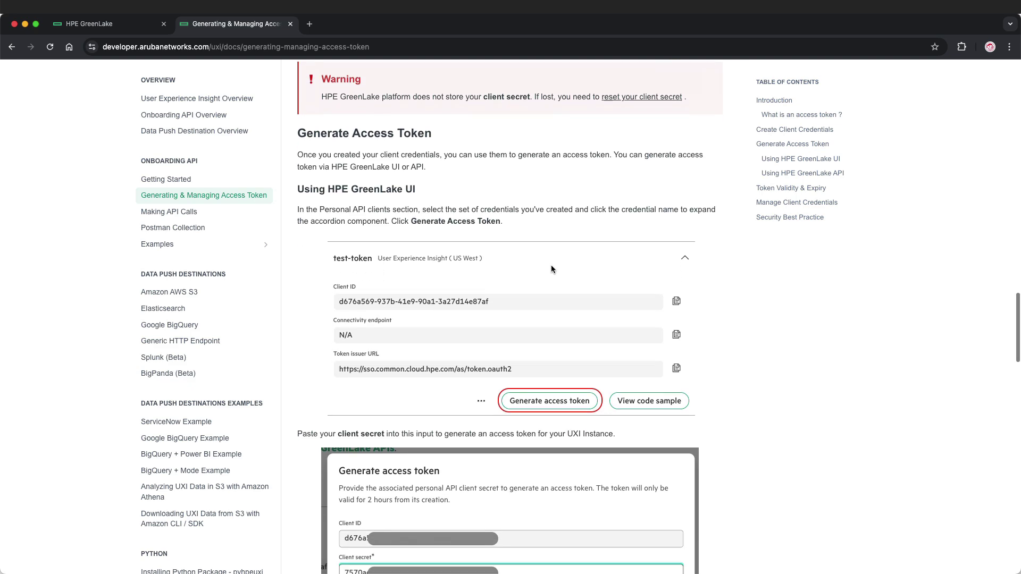
pyautogui.scroll(-2, 553, 266)
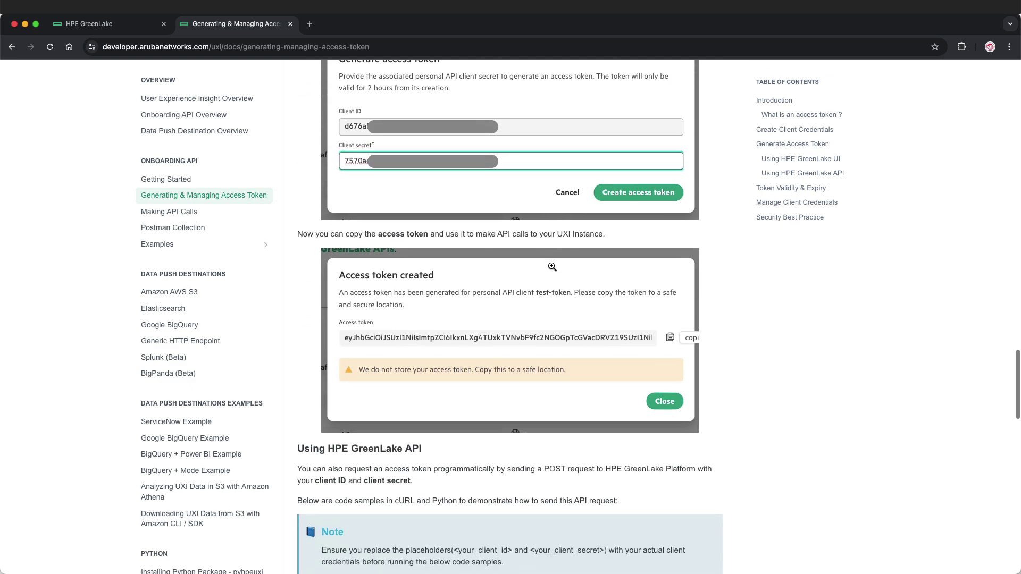
# Step: Review the Postman Collection guide, including forking the collection and setting up its variables
pyautogui.click(183, 229)
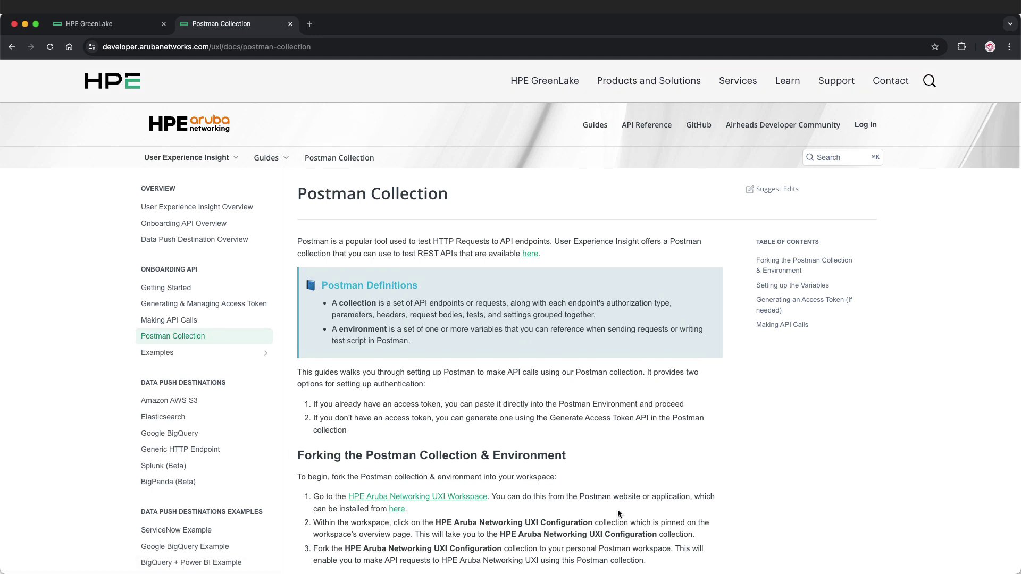
pyautogui.scroll(-5, 619, 513)
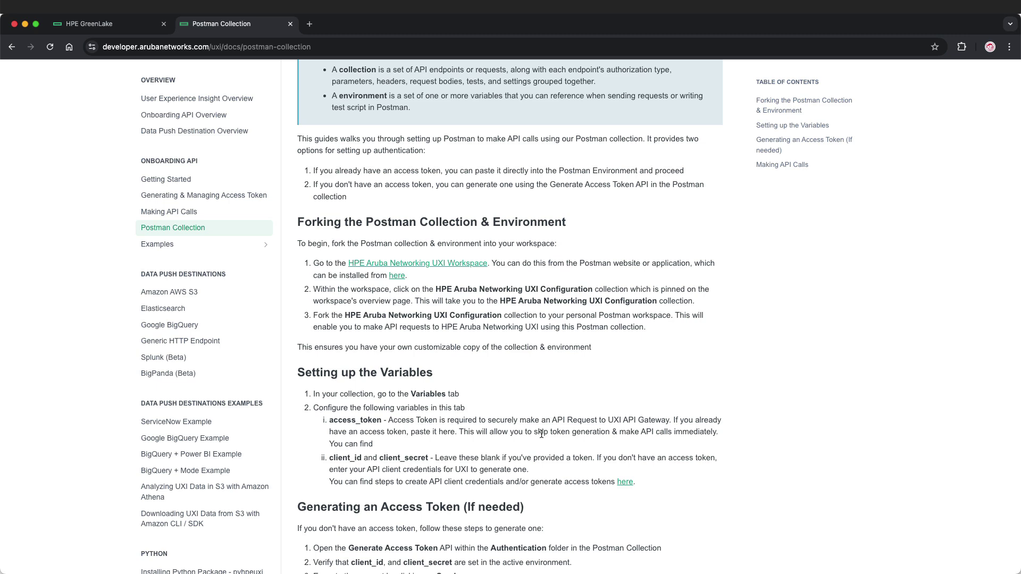
pyautogui.scroll(5, 442, 295)
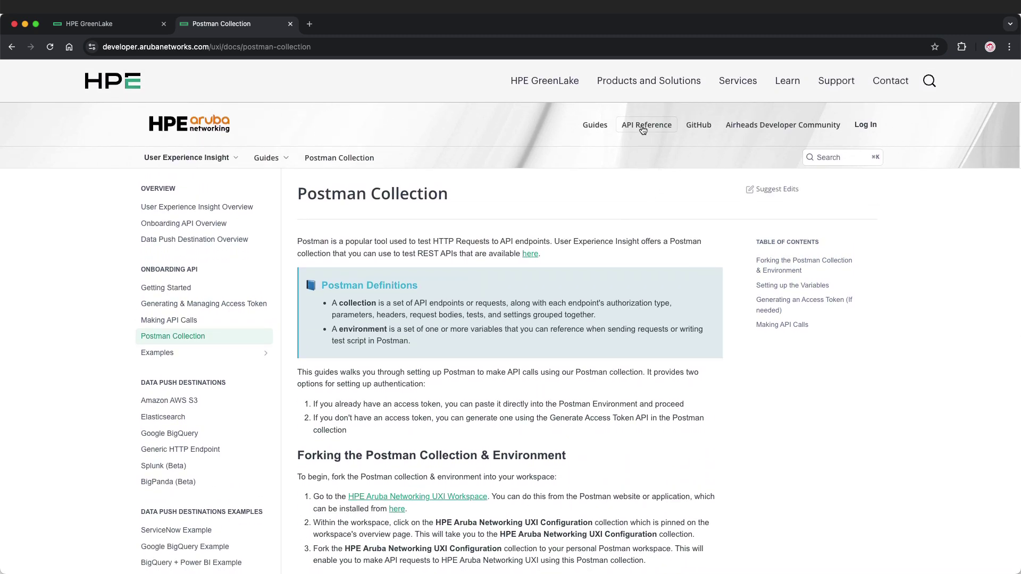
# Step: Open the User Experience Insight API Reference and look through its full list of endpoints
pyautogui.click(645, 128)
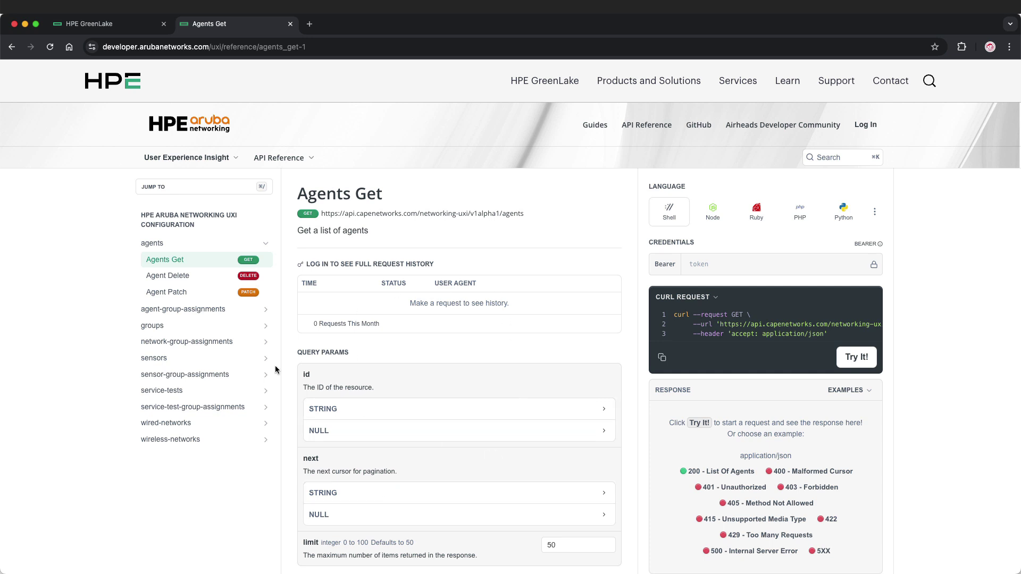
pyautogui.click(228, 187)
pyautogui.scroll(-1, 466, 259)
pyautogui.scroll(-3, 466, 259)
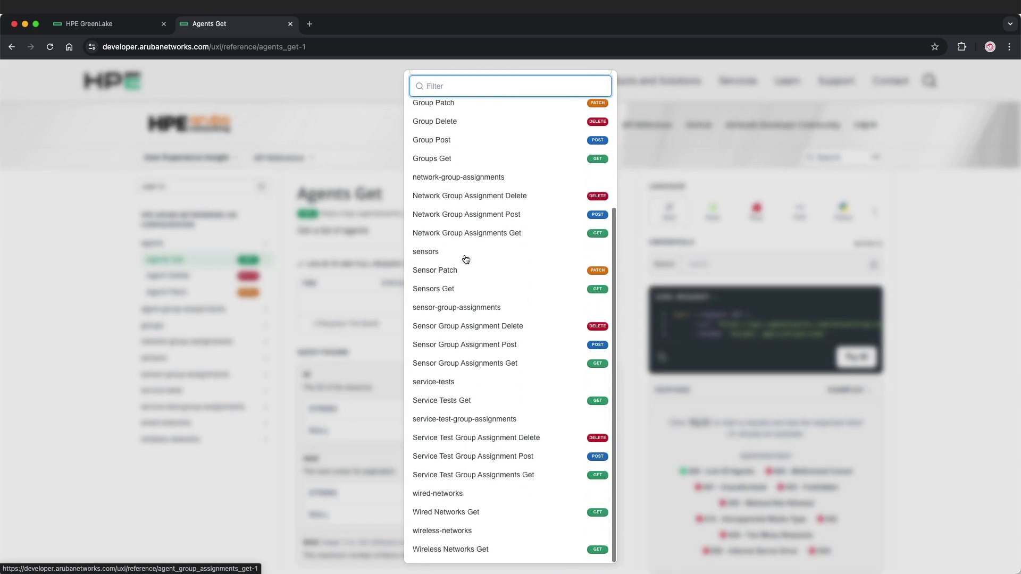
pyautogui.scroll(4, 466, 259)
pyautogui.click(243, 481)
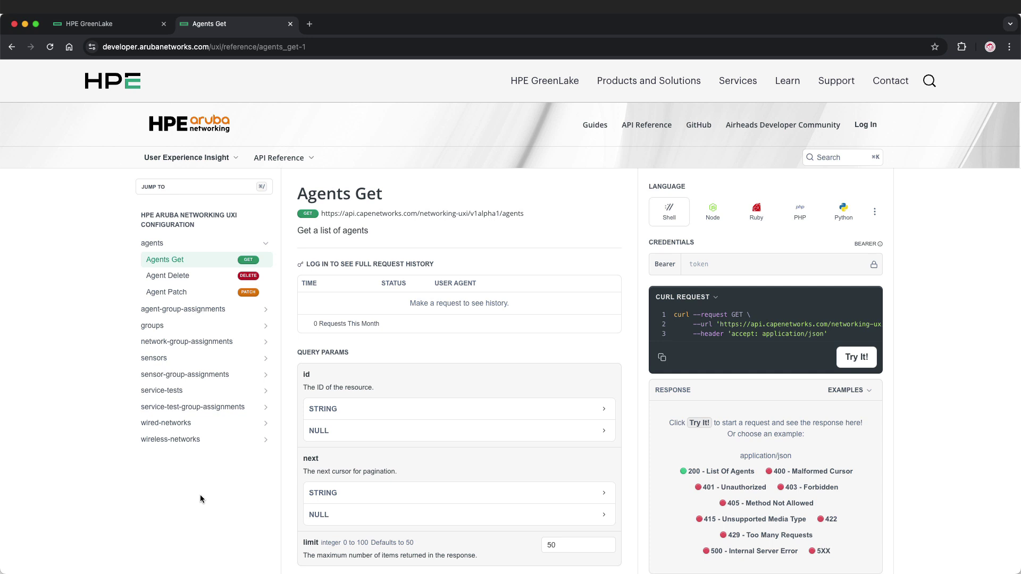
# Step: Open the Sensors Get endpoint, paste the access token as the bearer credential, and run the request
pyautogui.click(157, 360)
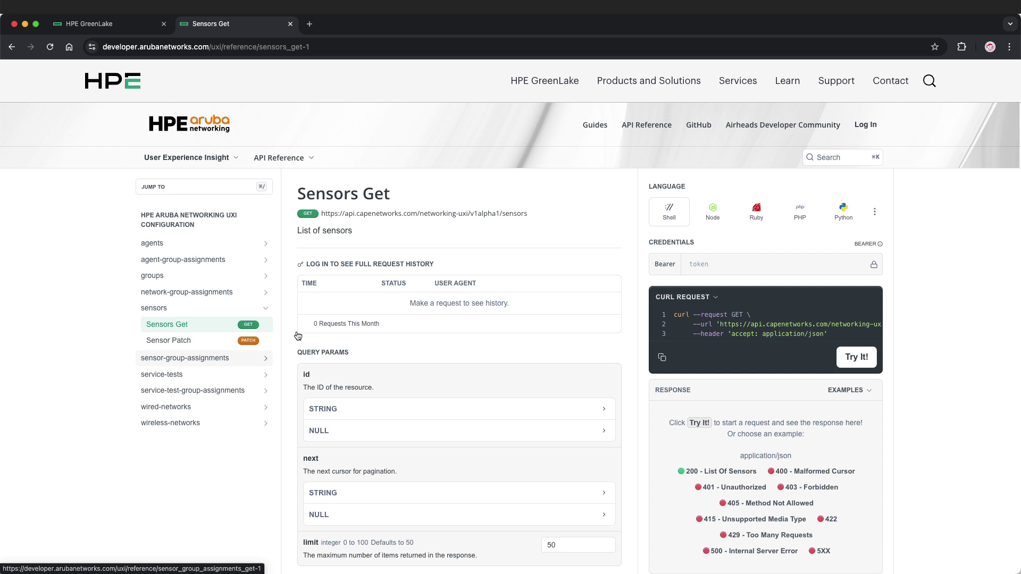
pyautogui.click(761, 268)
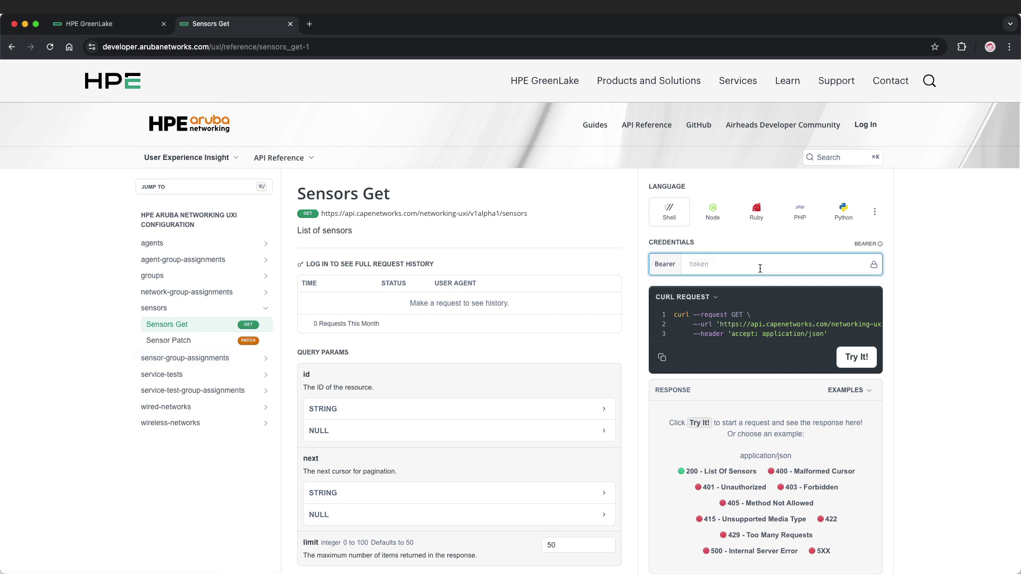
pyautogui.press('super+v')
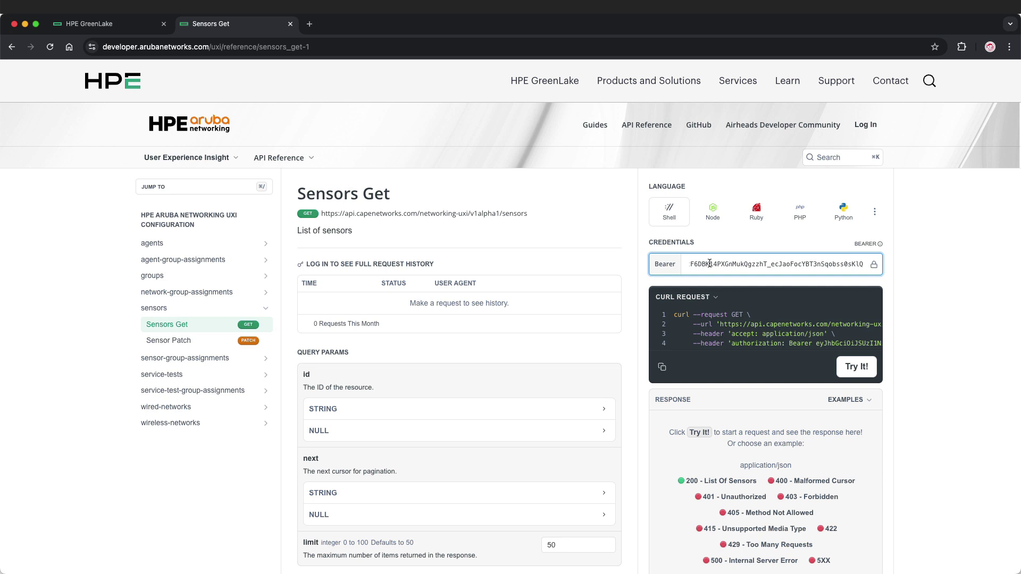
pyautogui.click(857, 367)
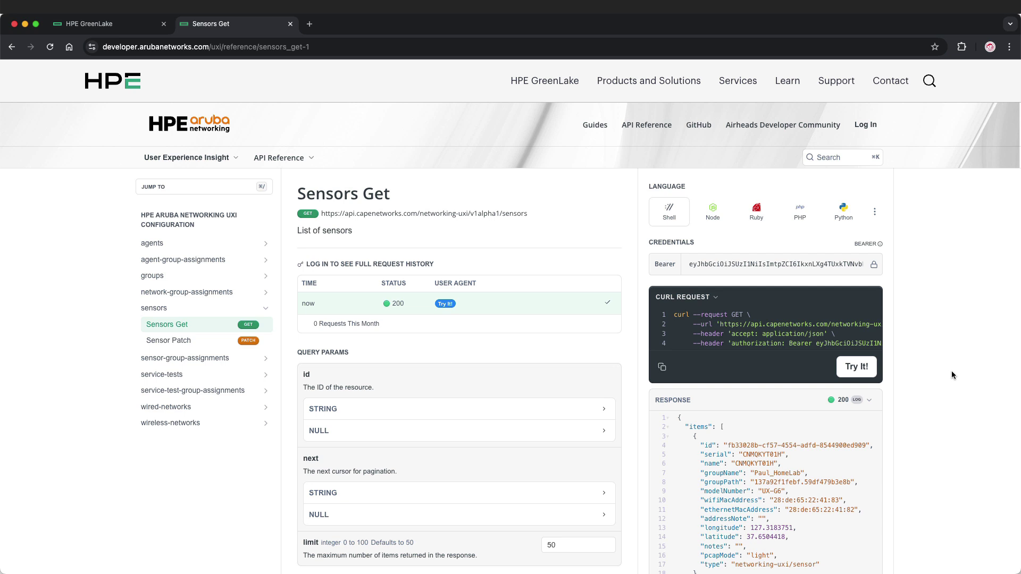
# Step: Run a request on the Service Tests Get endpoint and examine the service tests in its response
pyautogui.scroll(-3, 952, 375)
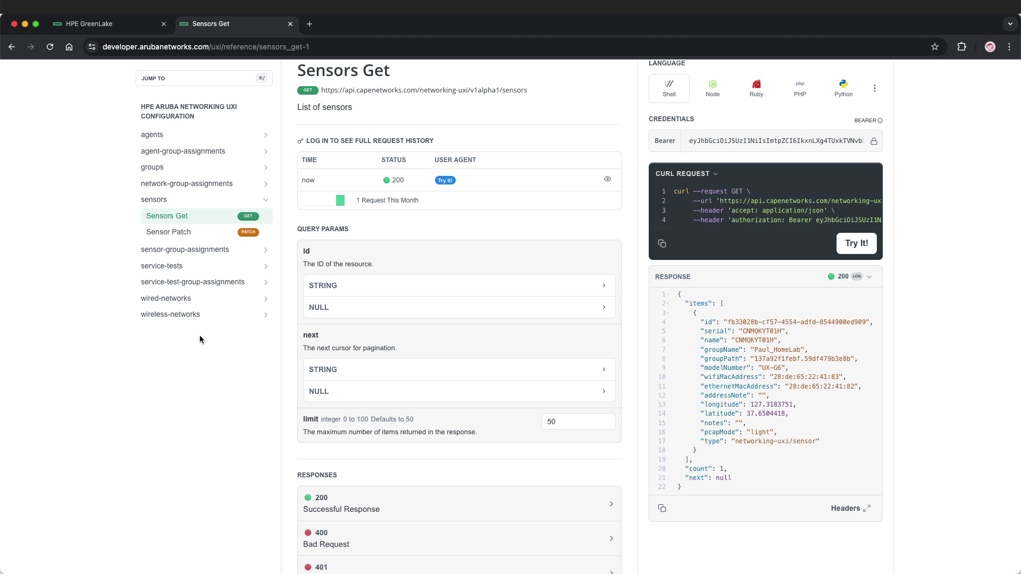
pyautogui.click(162, 273)
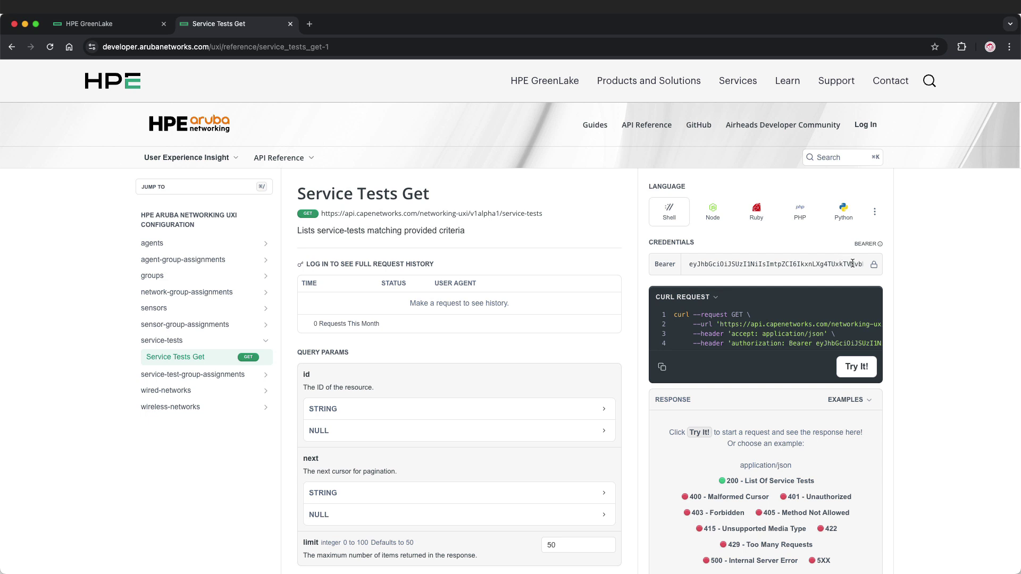
pyautogui.click(856, 366)
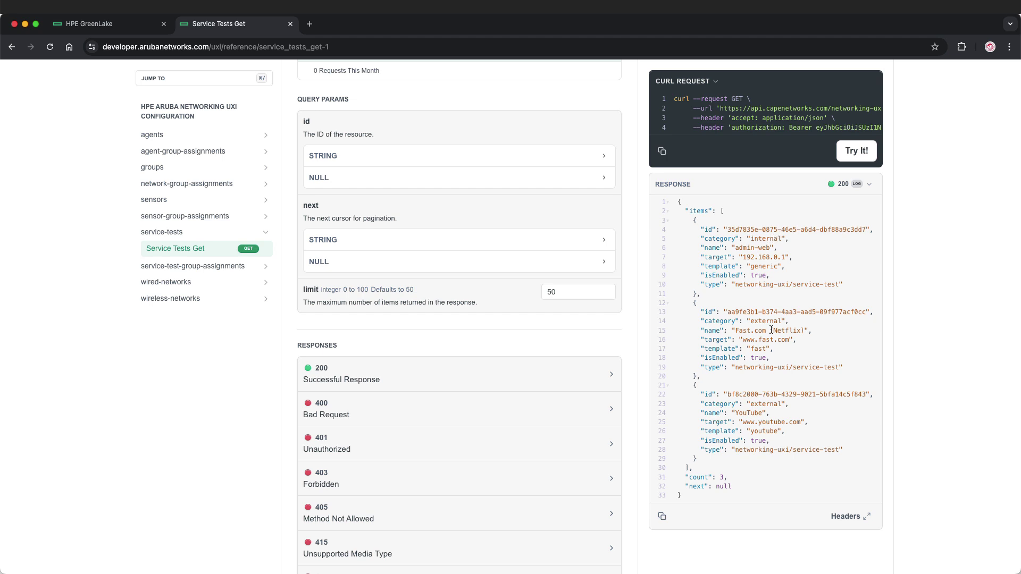
pyautogui.click(766, 404)
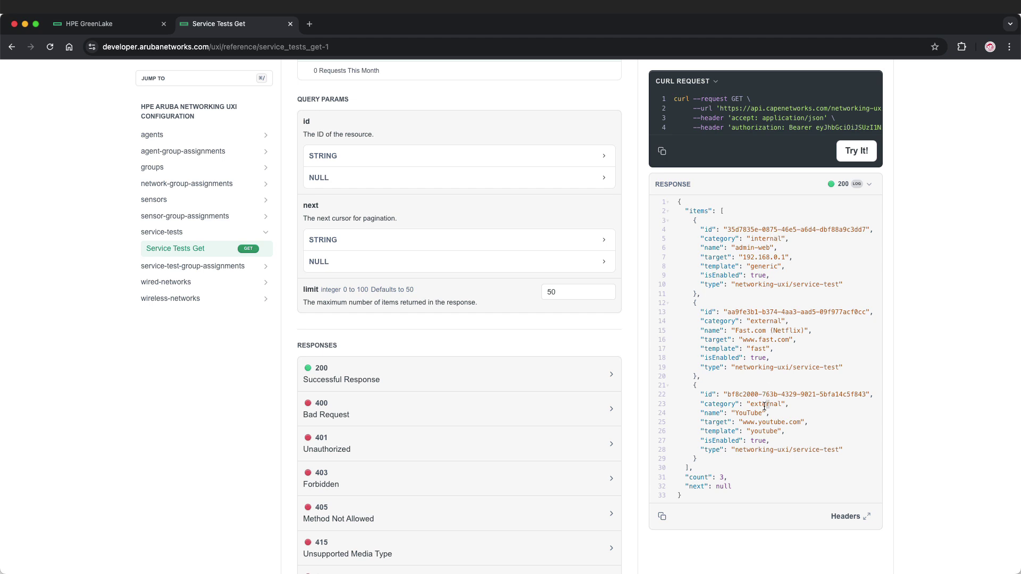
pyautogui.moveTo(733, 330); pyautogui.dragTo(790, 328)
pyautogui.click(790, 329)
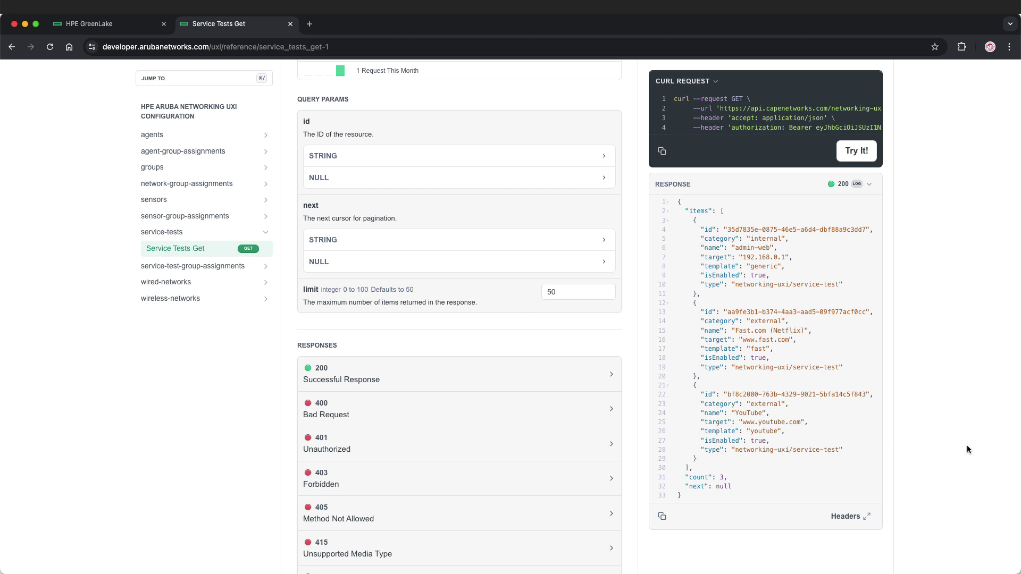
# Step: Switch the Service Tests Get code sample to Python and check which additional programming languages are offered
pyautogui.scroll(2, 964, 448)
pyautogui.scroll(3, 965, 448)
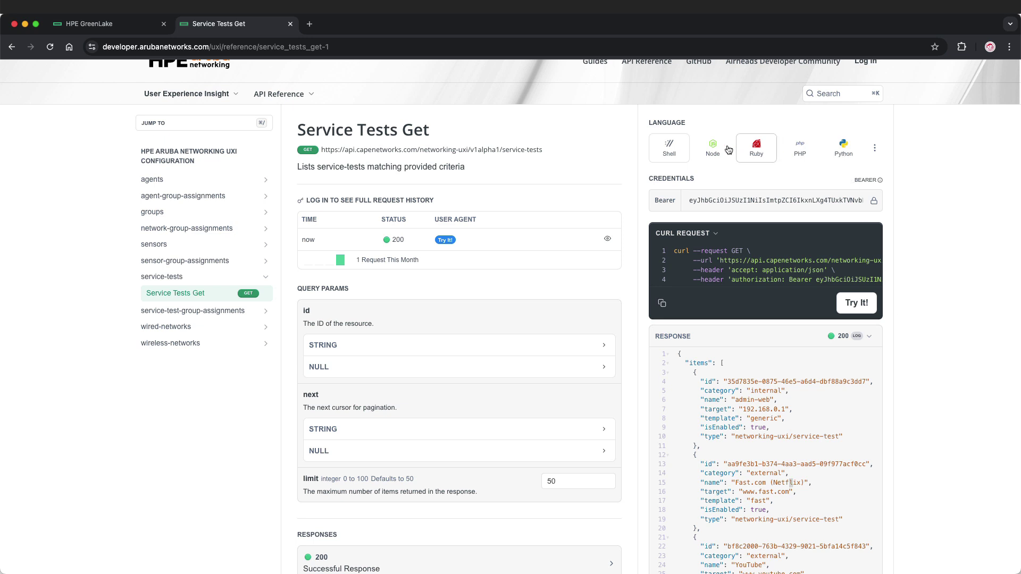
pyautogui.click(844, 151)
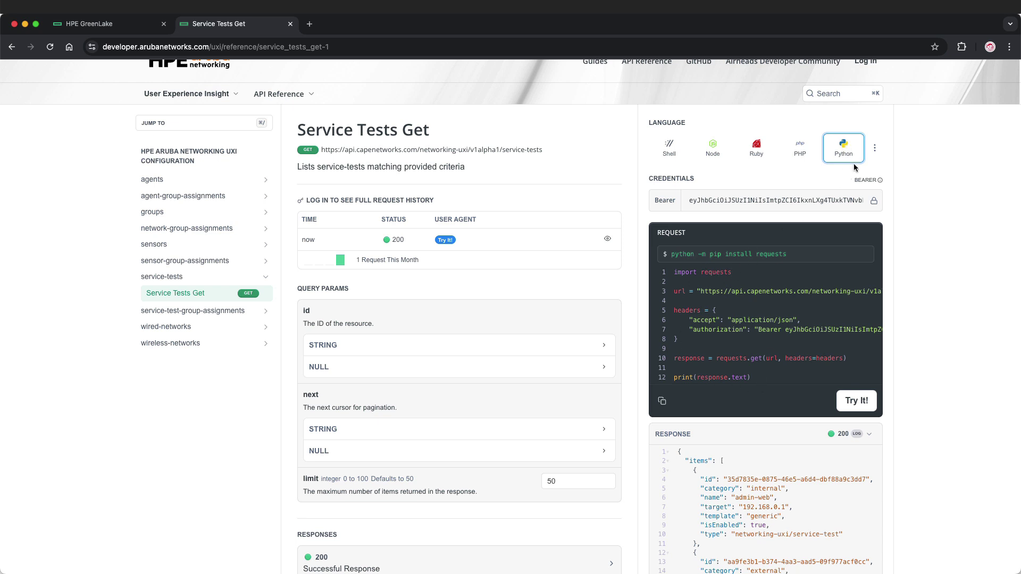
pyautogui.click(877, 149)
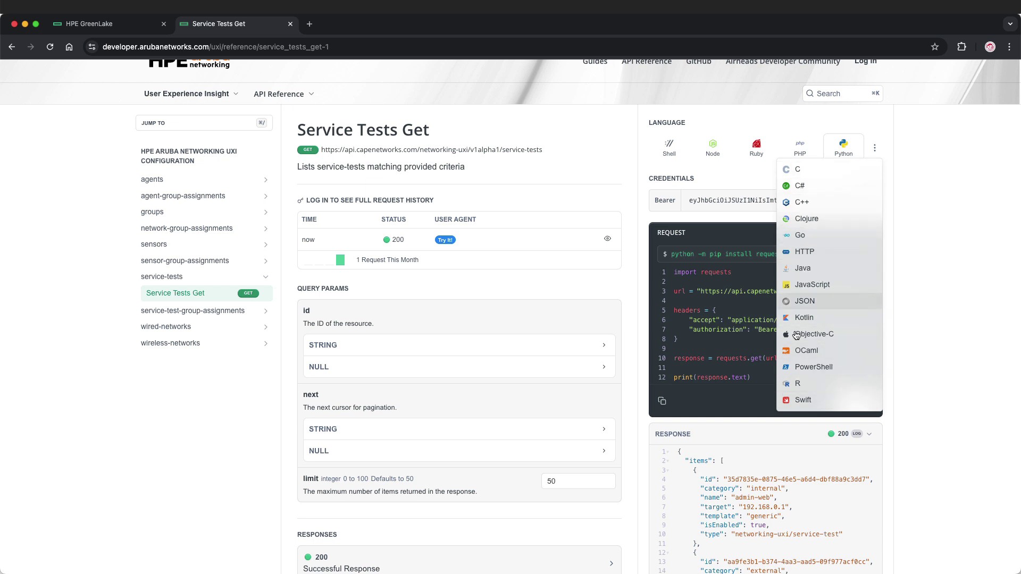
pyautogui.click(940, 385)
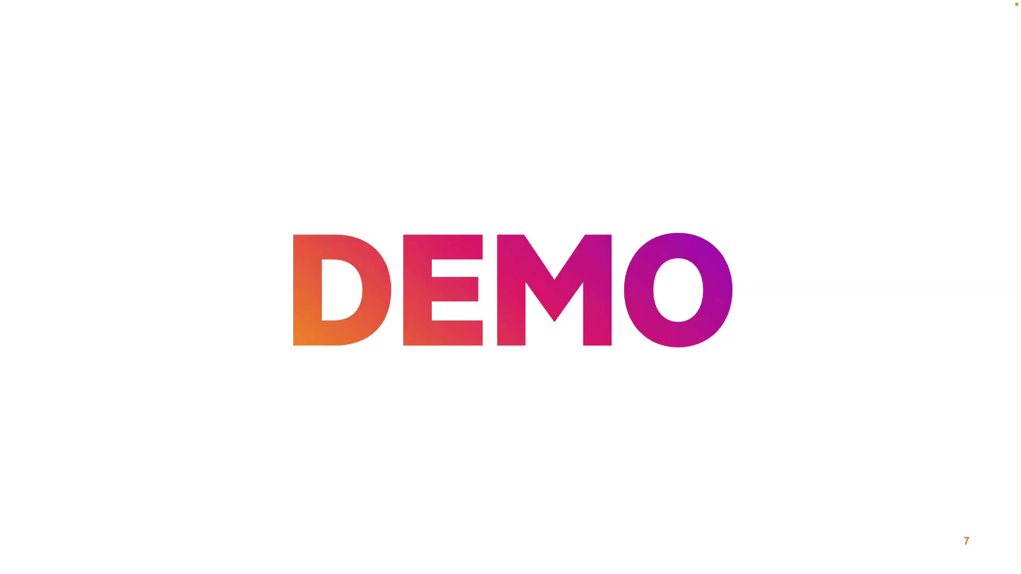
pyautogui.press('Right')
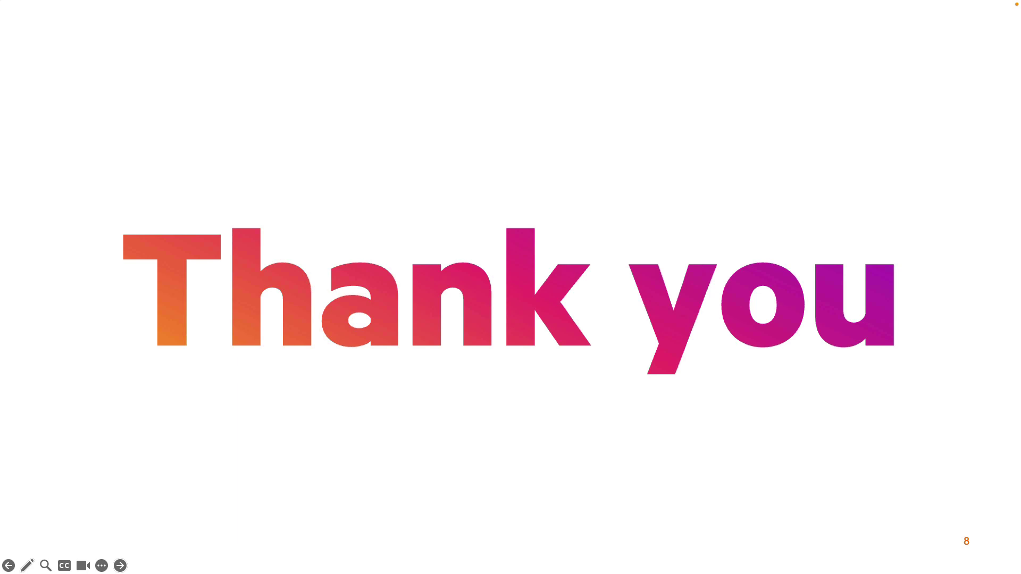
pyautogui.press('Right')
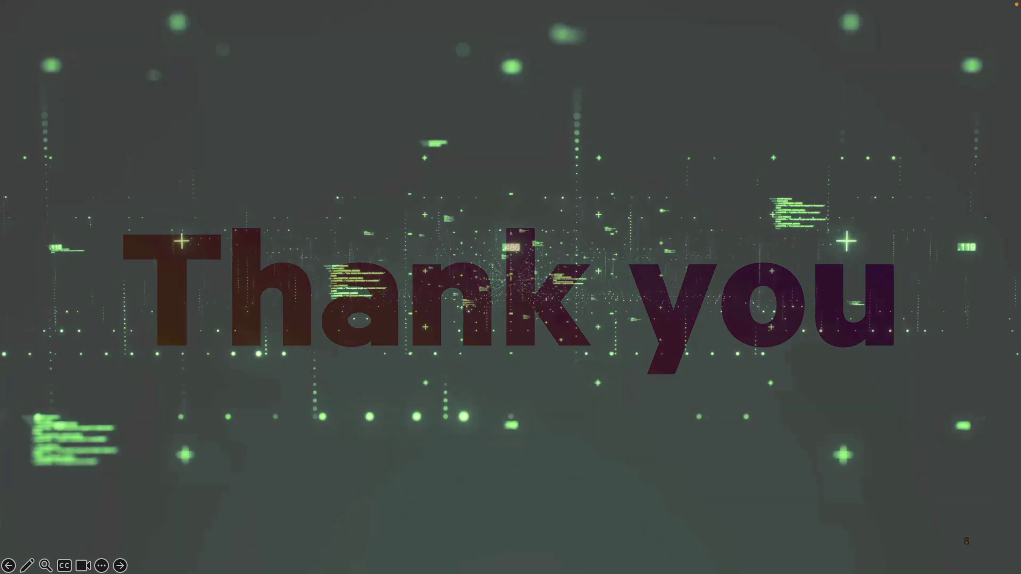